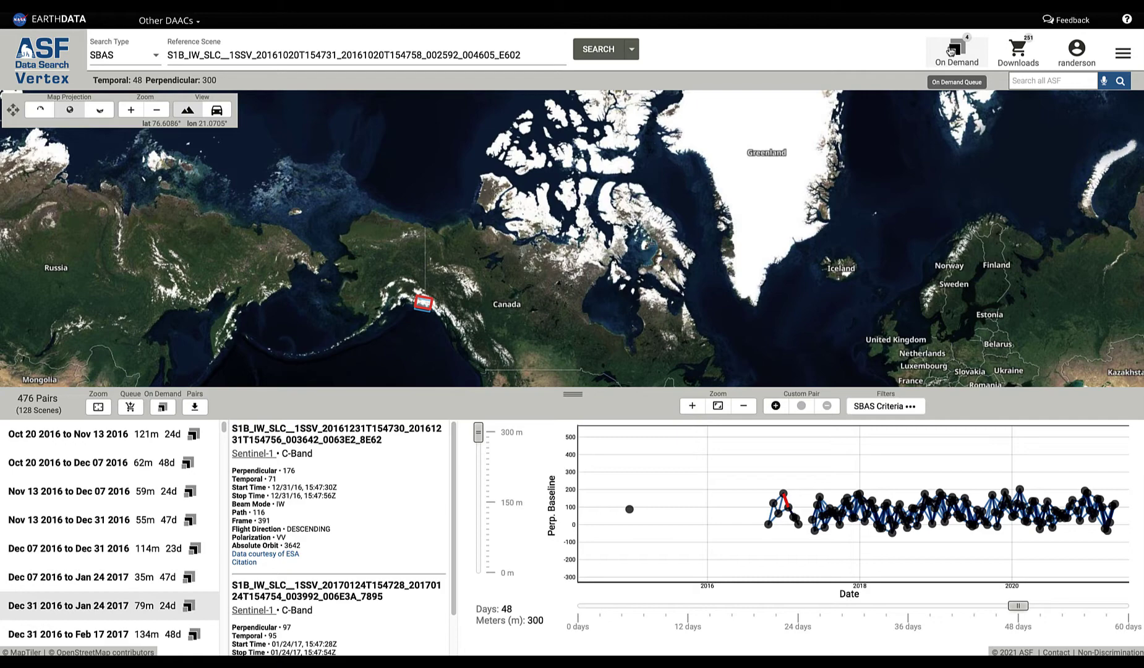
Step: Open the On Demand queue with 4 jobs: 2 RTC GAMMA, 1 InSAR GAMMA, 1 autoRIFT
left_click(953, 51)
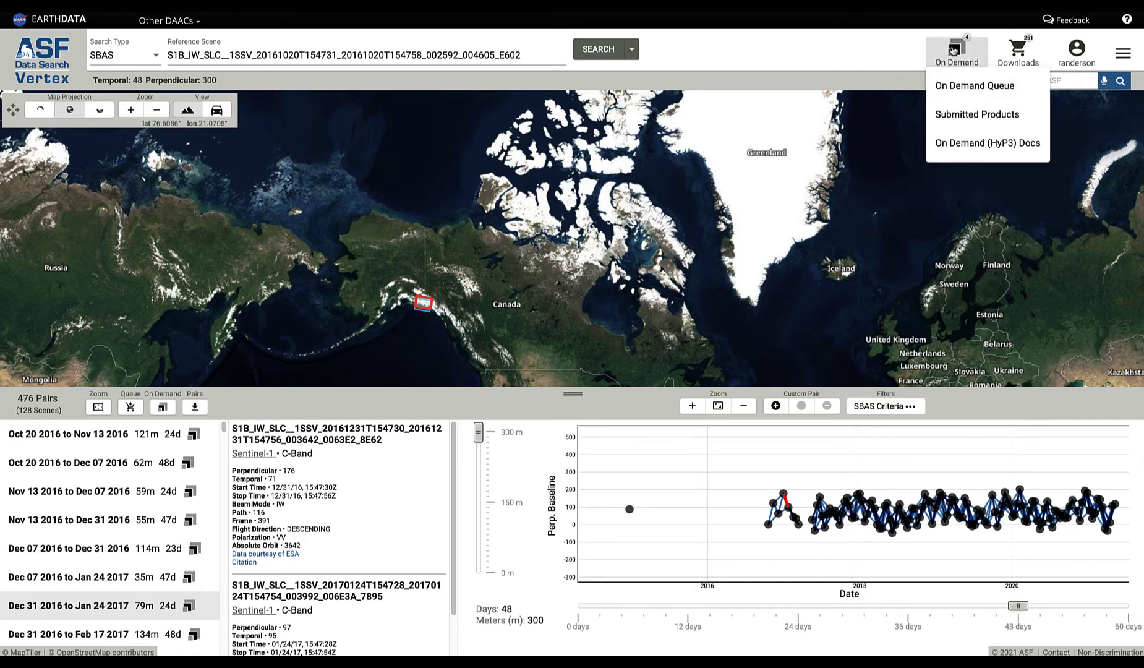
left_click(952, 87)
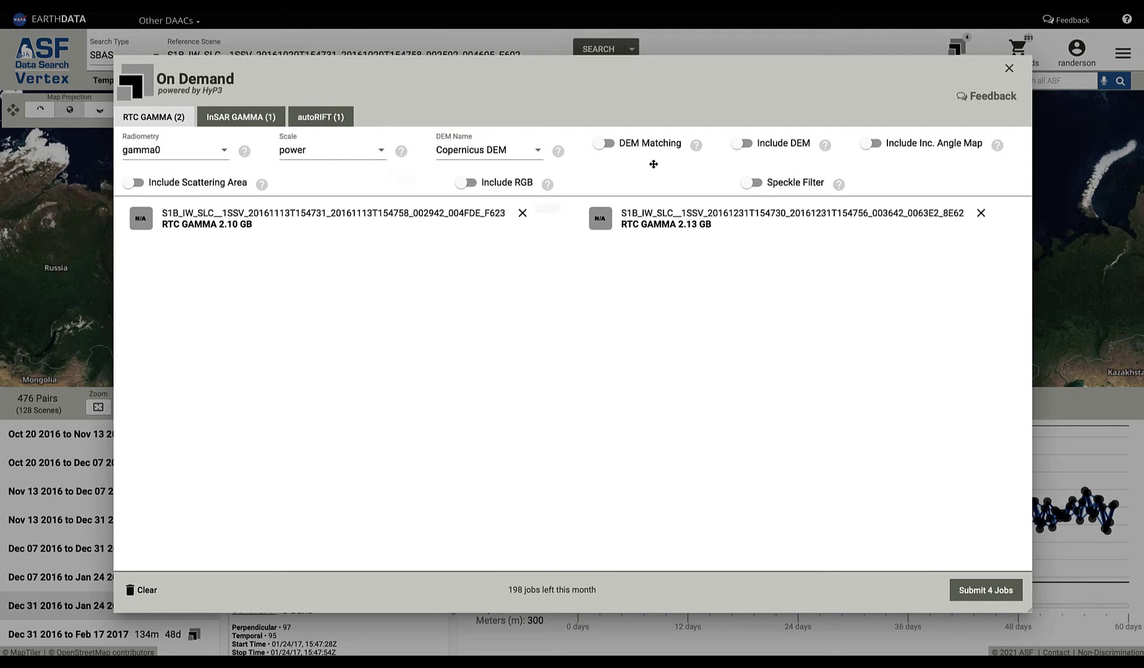
Step: Close the queue, shrink the map to enlarge the pair list, and check the Oct 20–Nov 13 2016 pair's options
left_click(1008, 70)
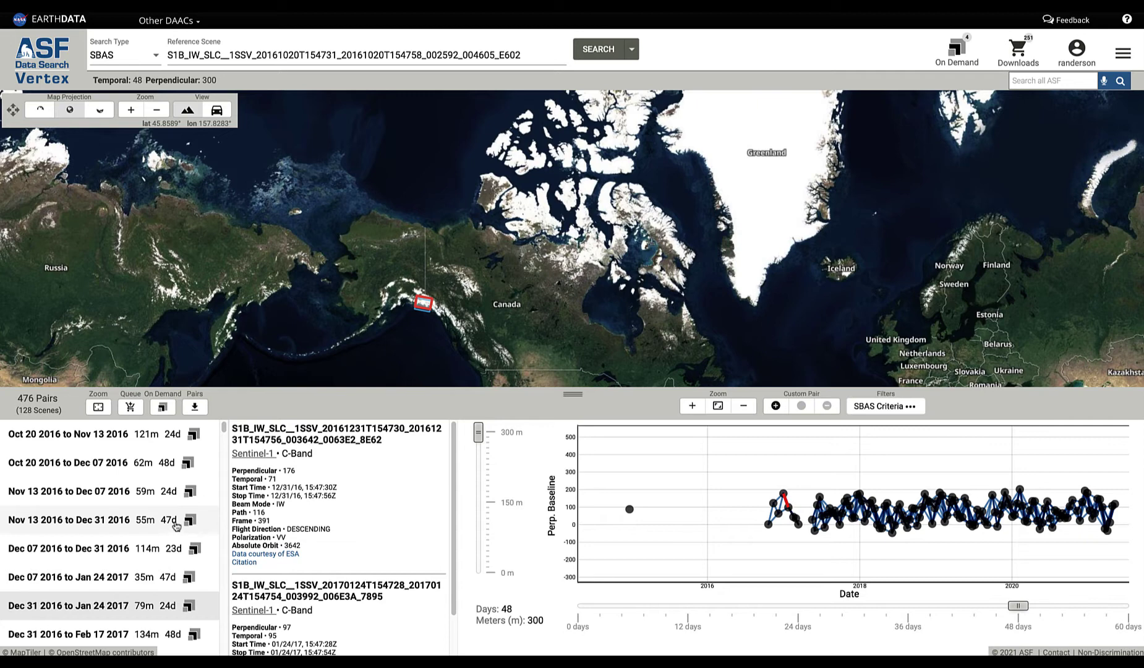
left_click_drag(572, 393, 567, 298)
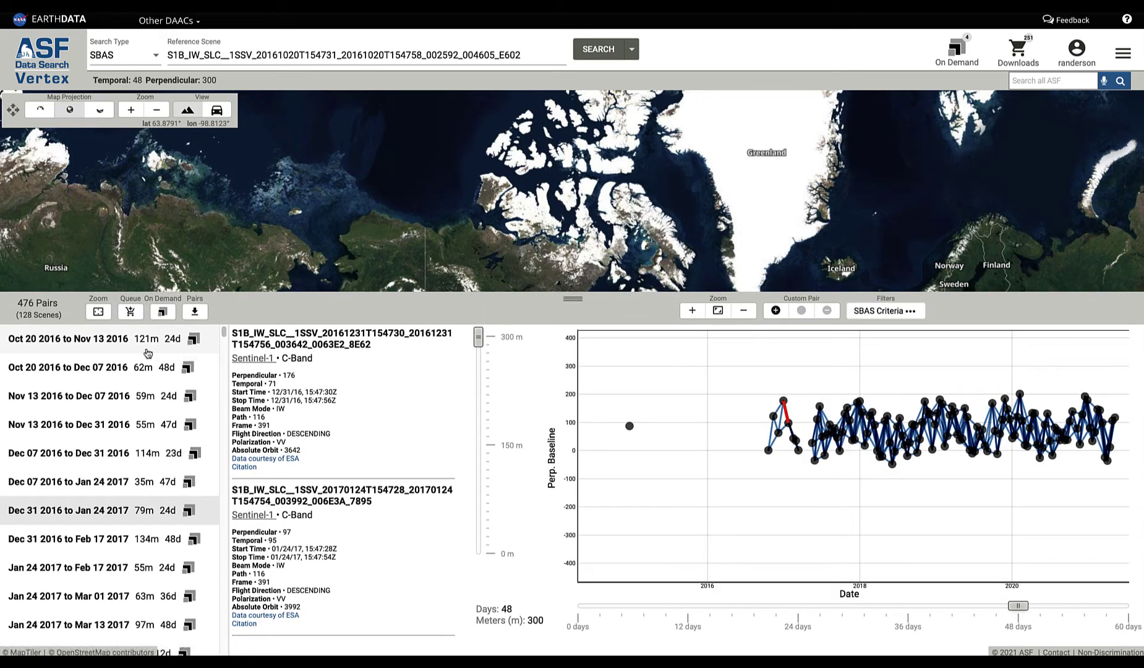
left_click(193, 340)
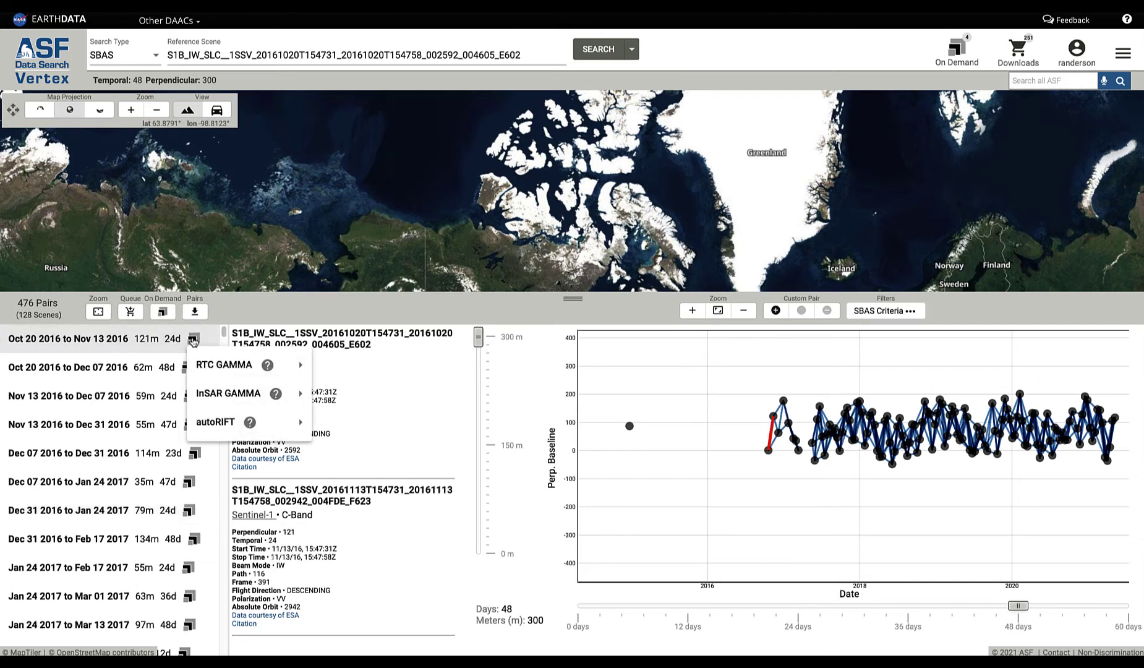
mouse_move(235, 371)
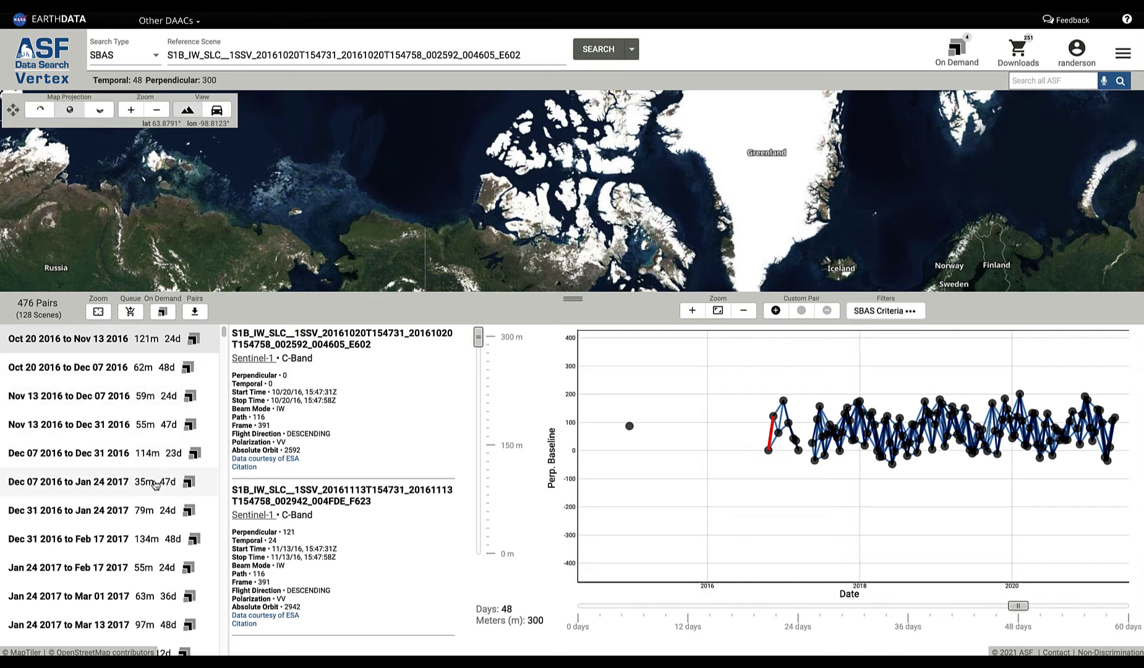
Step: Inspect the On Demand options for the Dec 07 2016–Jan 24 2017 pair and for all results
left_click(190, 483)
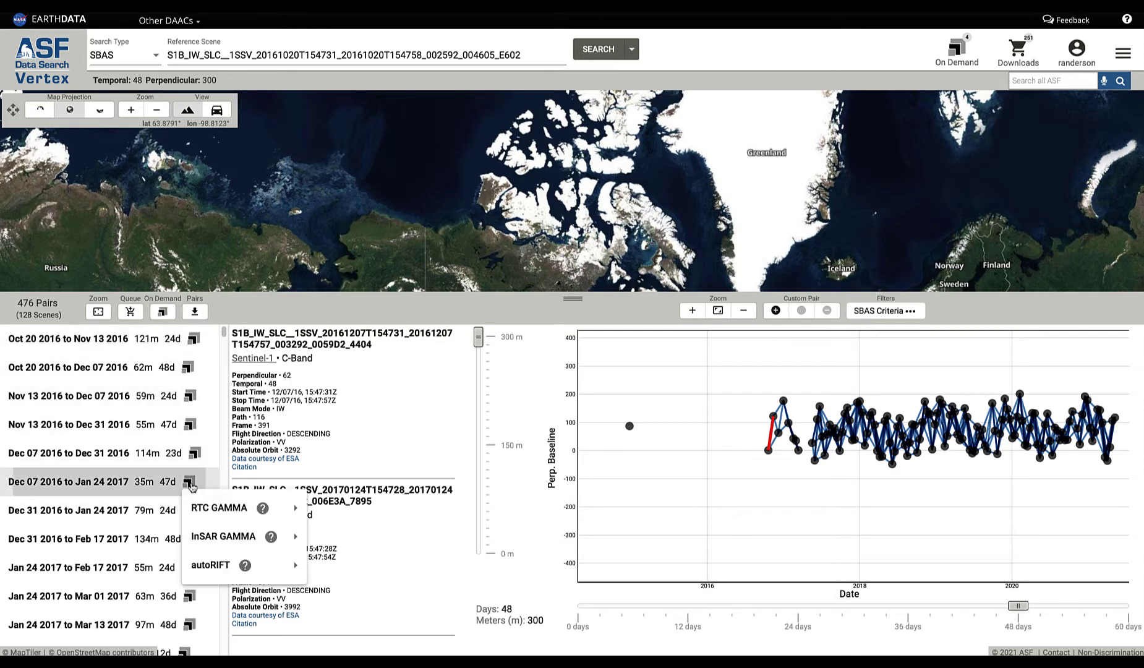
left_click(163, 312)
left_click(164, 312)
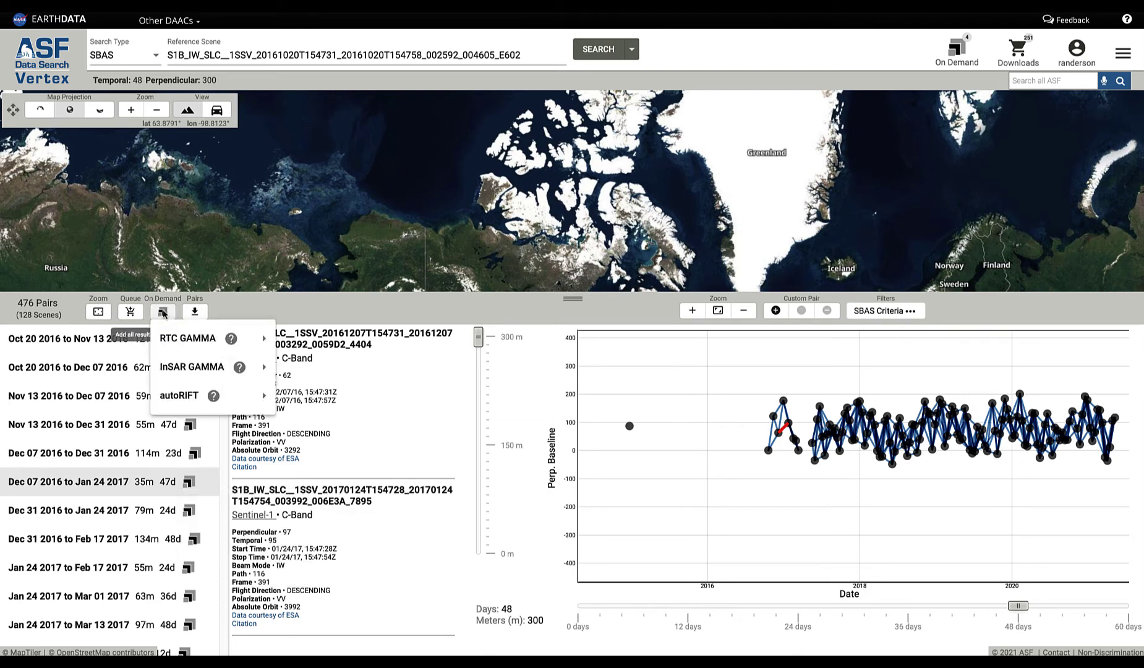
mouse_move(183, 334)
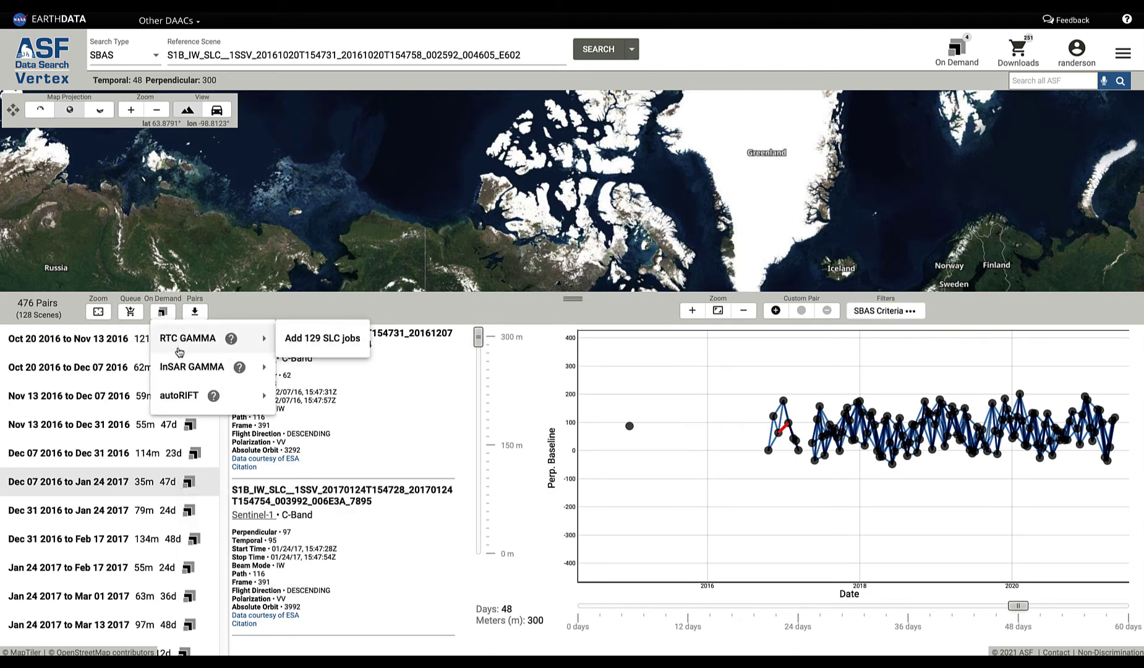
mouse_move(178, 360)
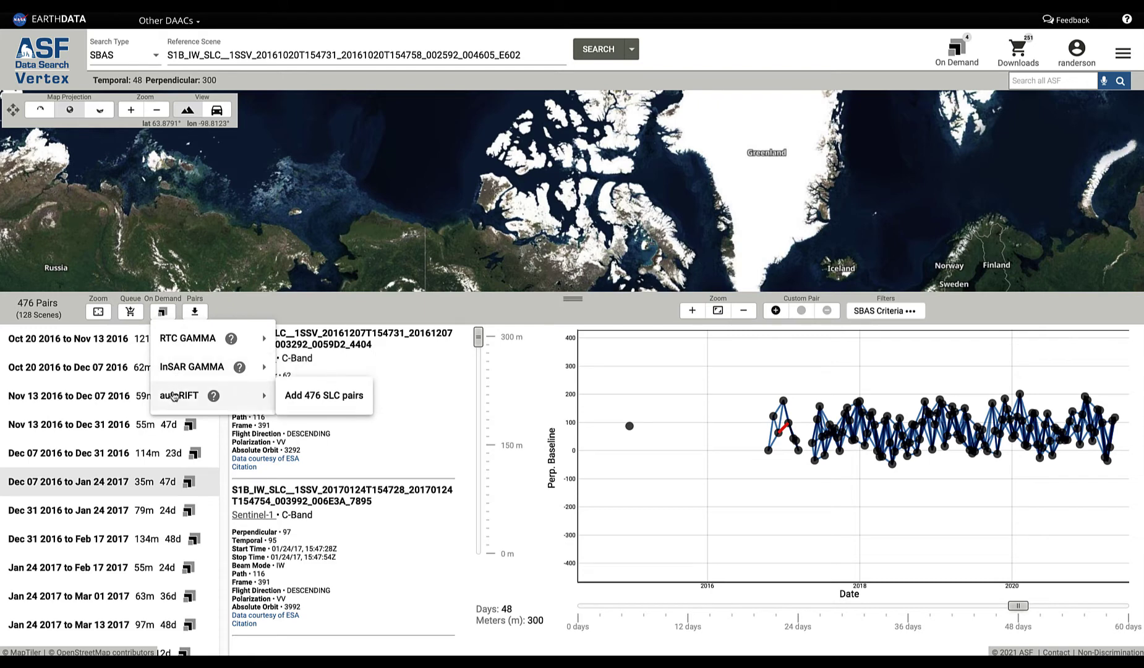
Step: Queue 2 RTC GAMMA jobs for the Dec 07–Dec 31 2016 pair
left_click(272, 317)
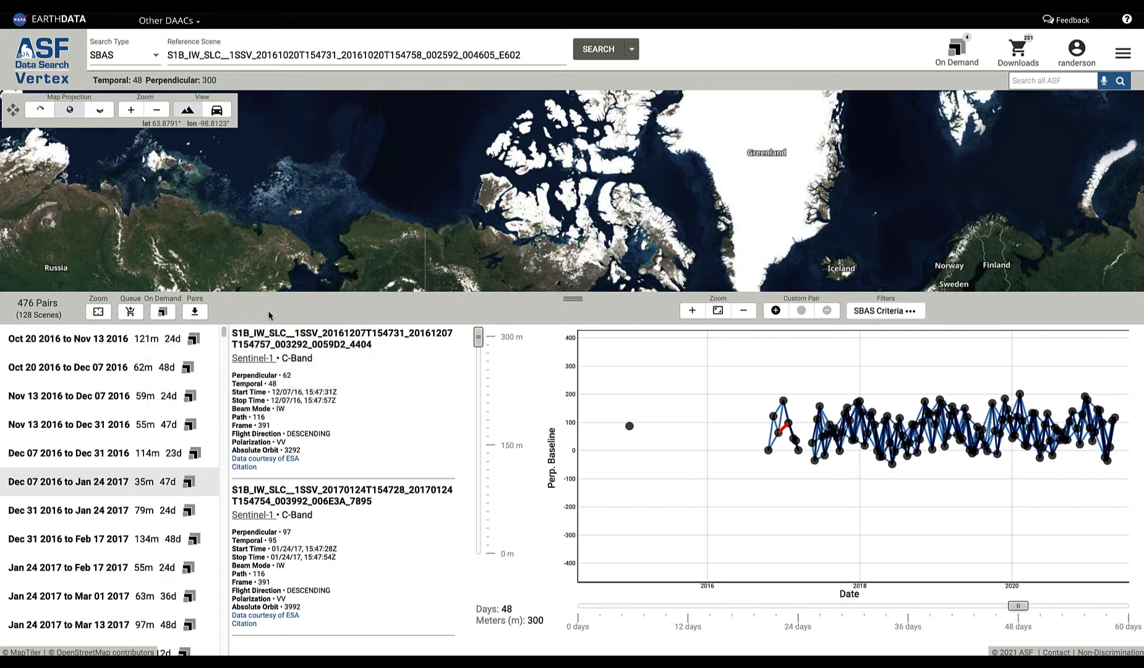
left_click(196, 455)
mouse_move(229, 483)
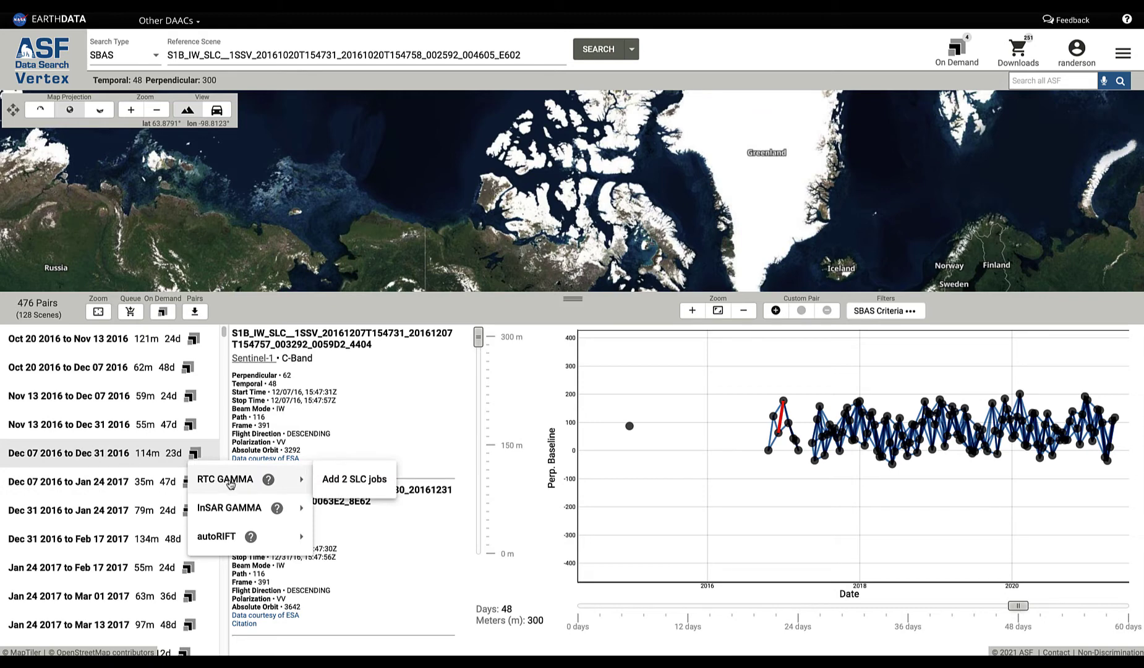
left_click(336, 488)
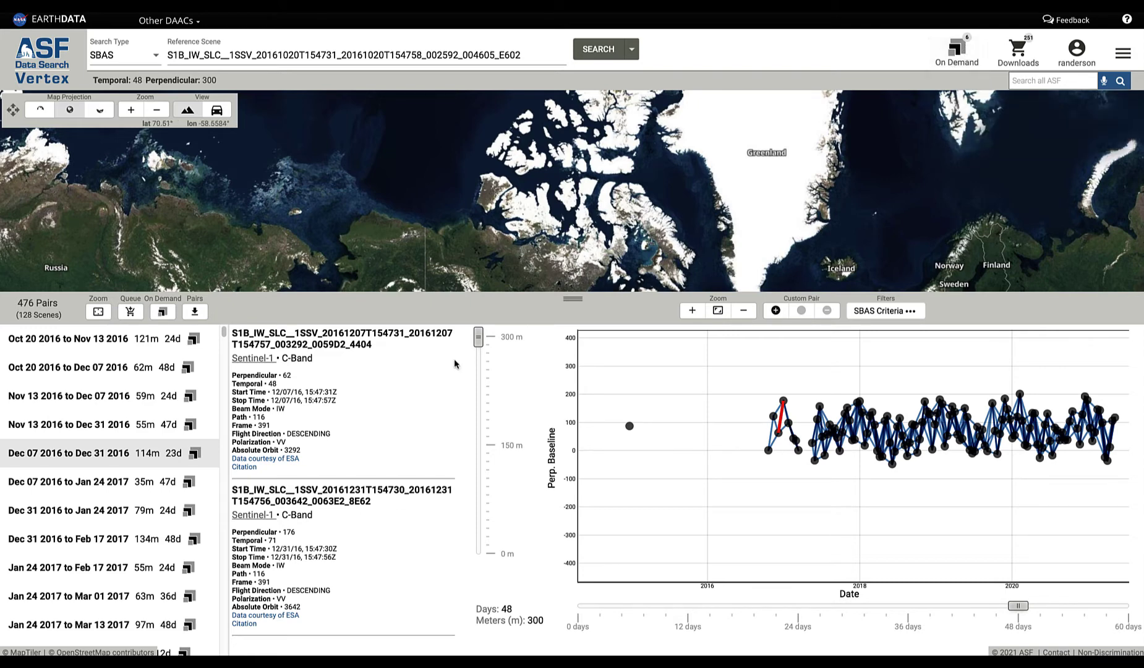
Step: Queue an InSAR GAMMA job for the Dec 31 2016–Feb 17 2017 pair
left_click(193, 540)
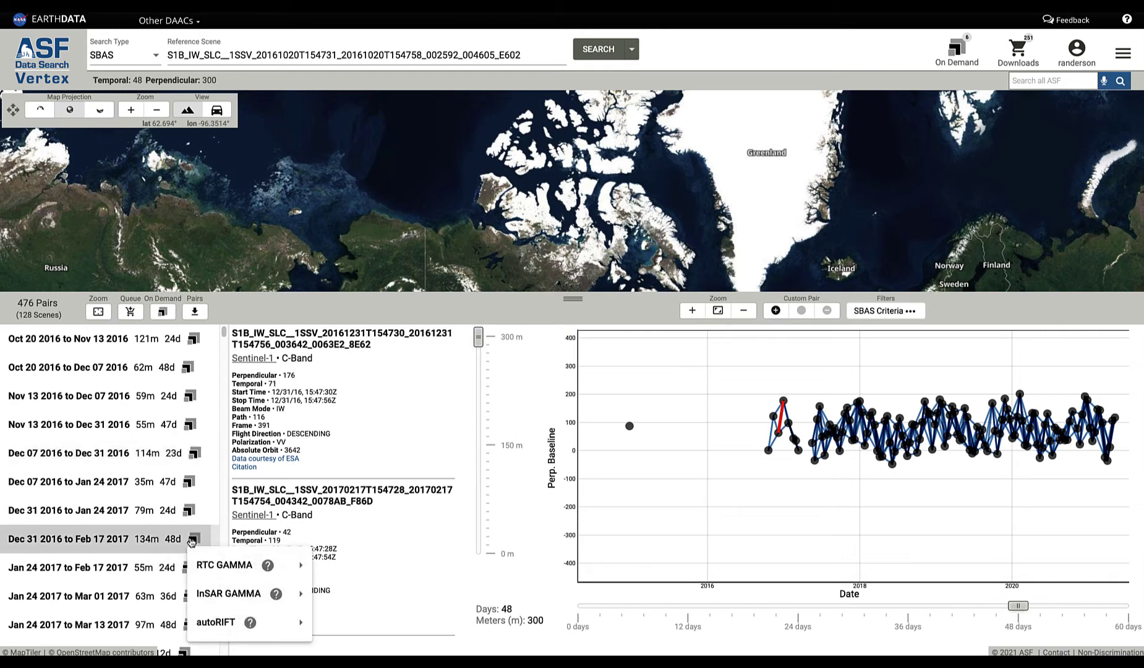
mouse_move(213, 574)
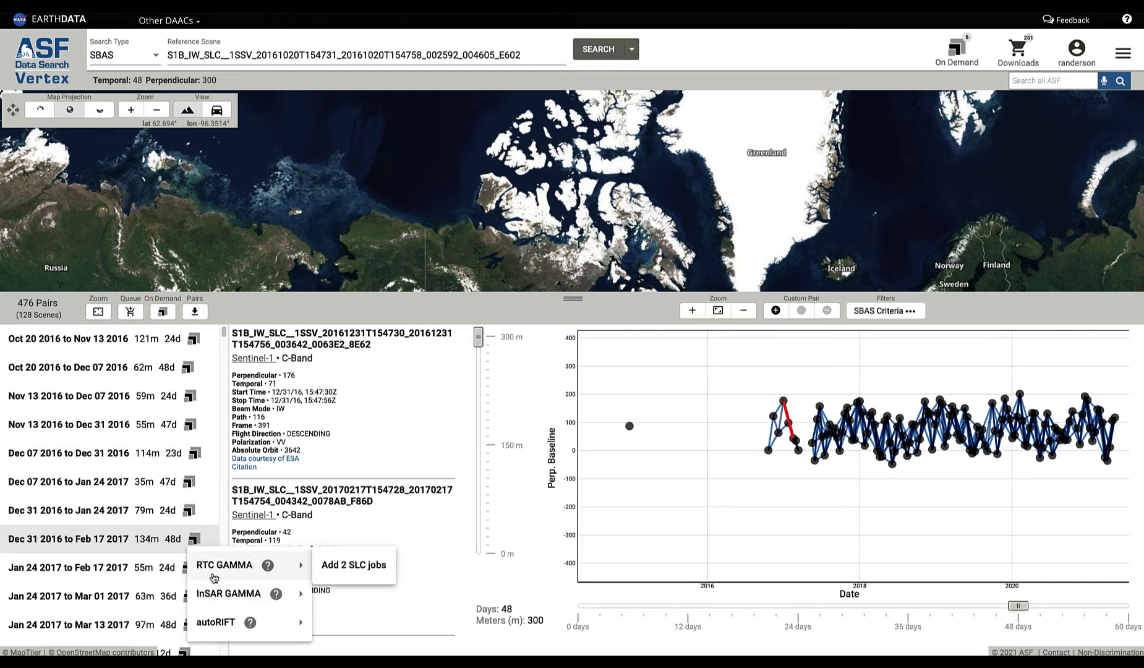
mouse_move(220, 606)
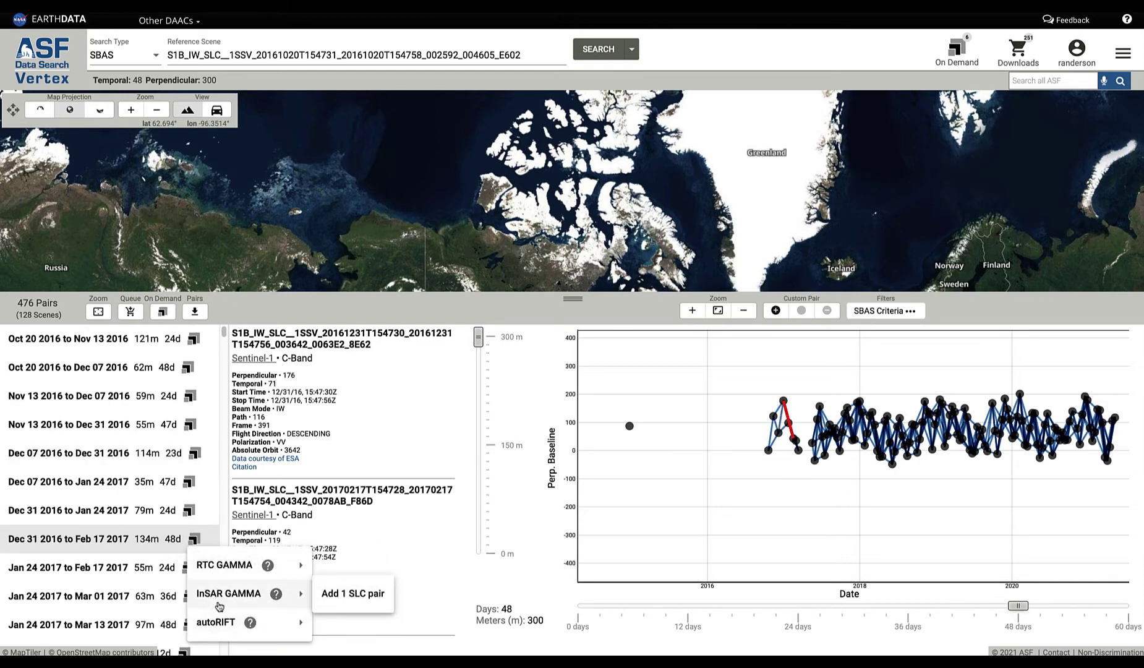
left_click(335, 596)
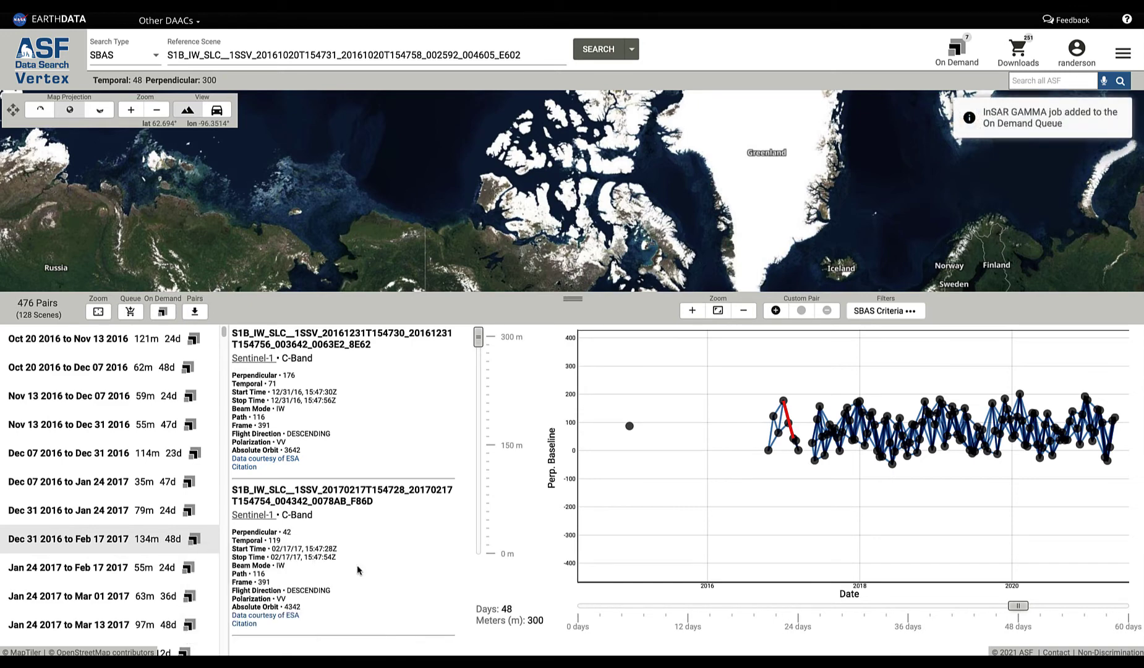
Step: Reopen the On Demand queue of 7 jobs and view the InSAR GAMMA and autoRIFT jobs
left_click(958, 50)
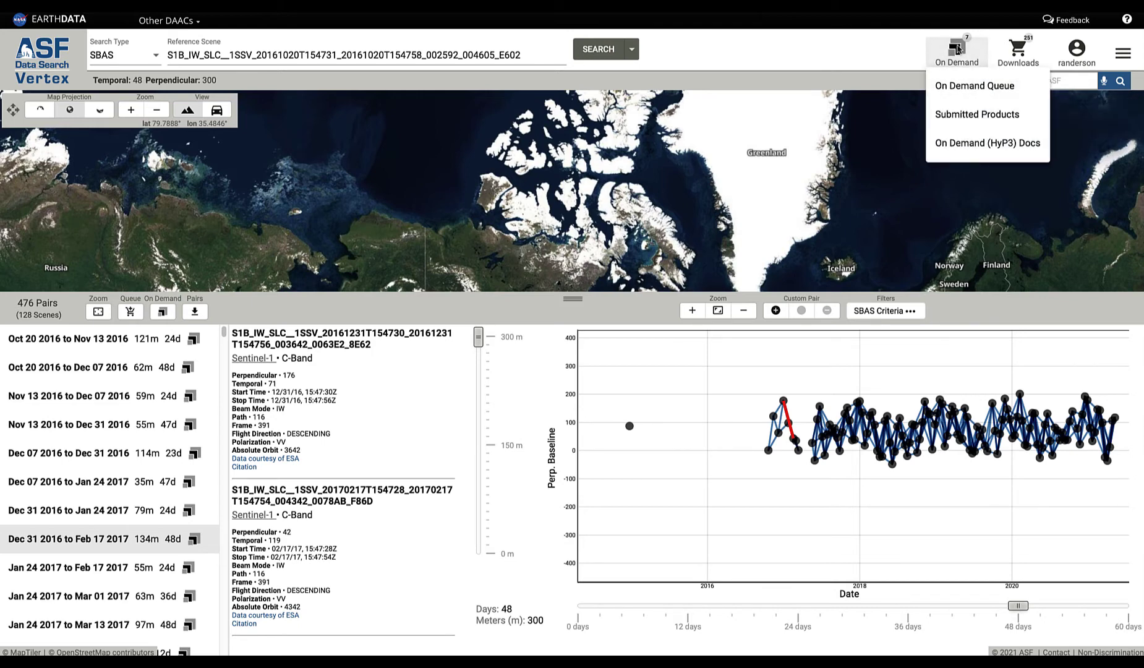
left_click(964, 88)
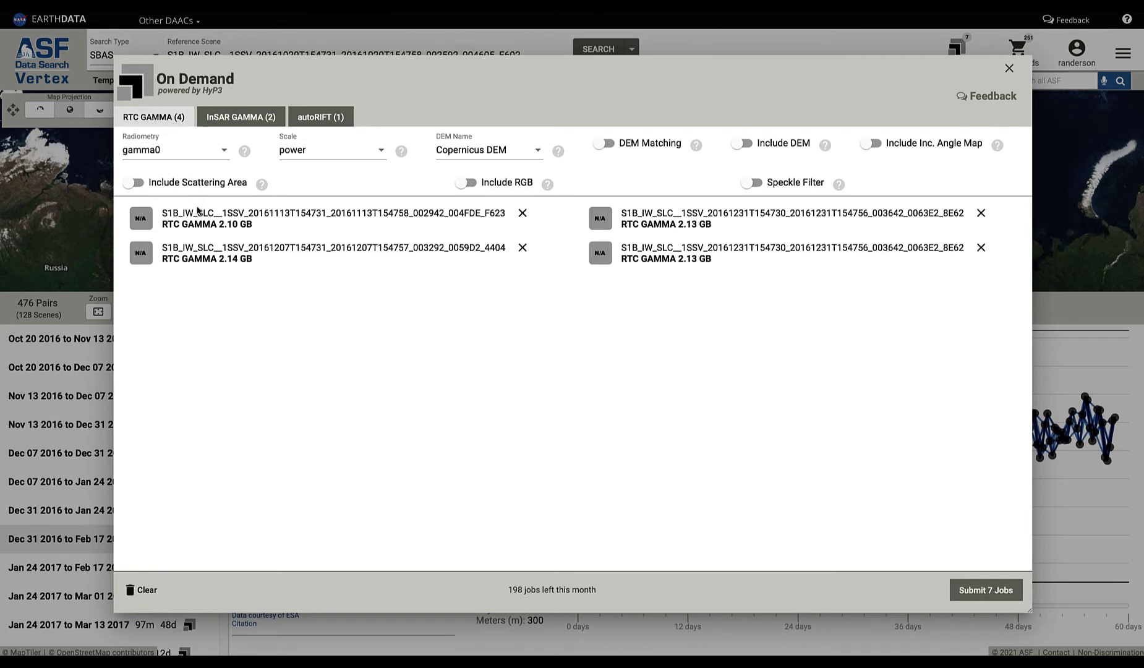
left_click(237, 123)
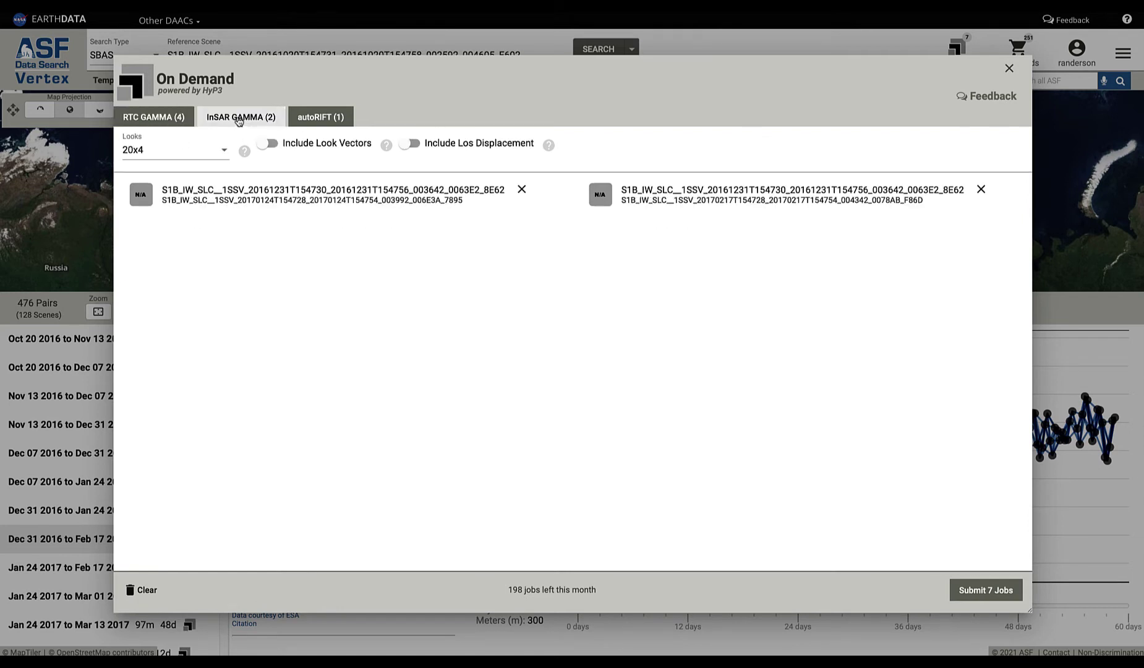
left_click(322, 120)
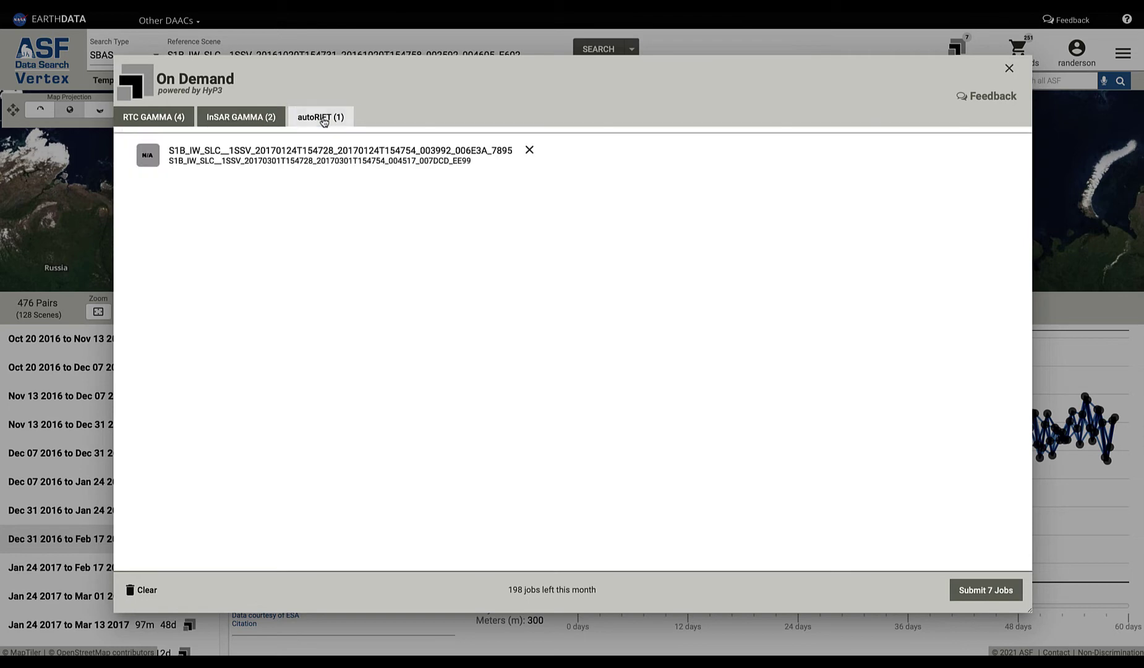
Step: Cycle through the RTC GAMMA, InSAR GAMMA and autoRIFT tabs, ending on the four RTC GAMMA jobs
left_click(167, 117)
left_click(249, 117)
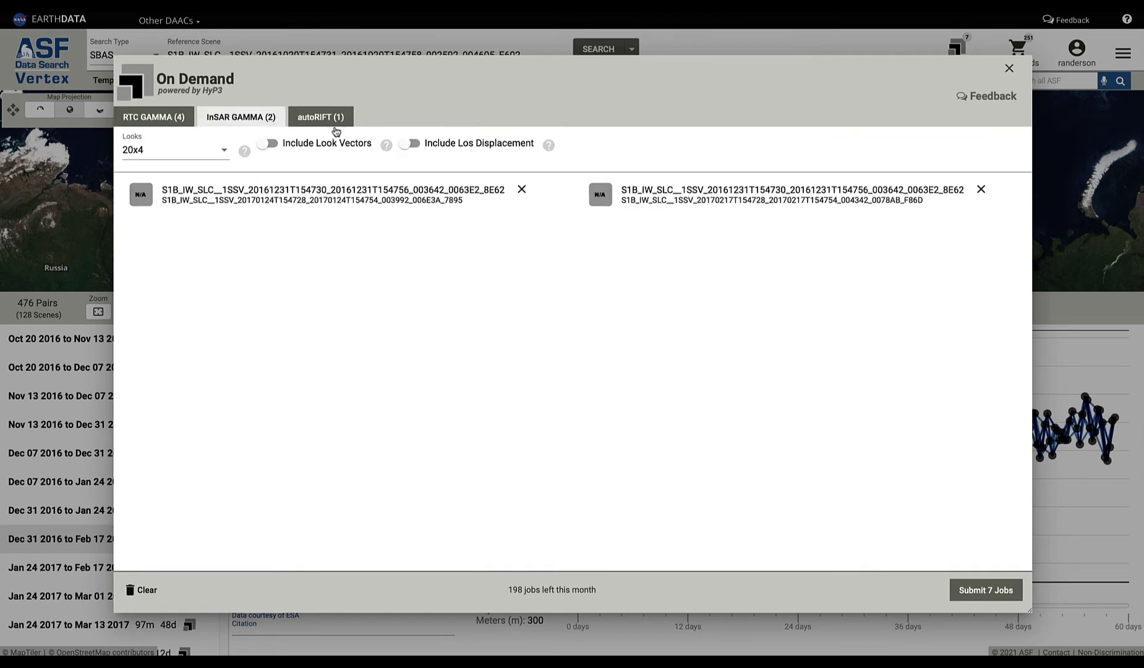
left_click(327, 123)
left_click(186, 121)
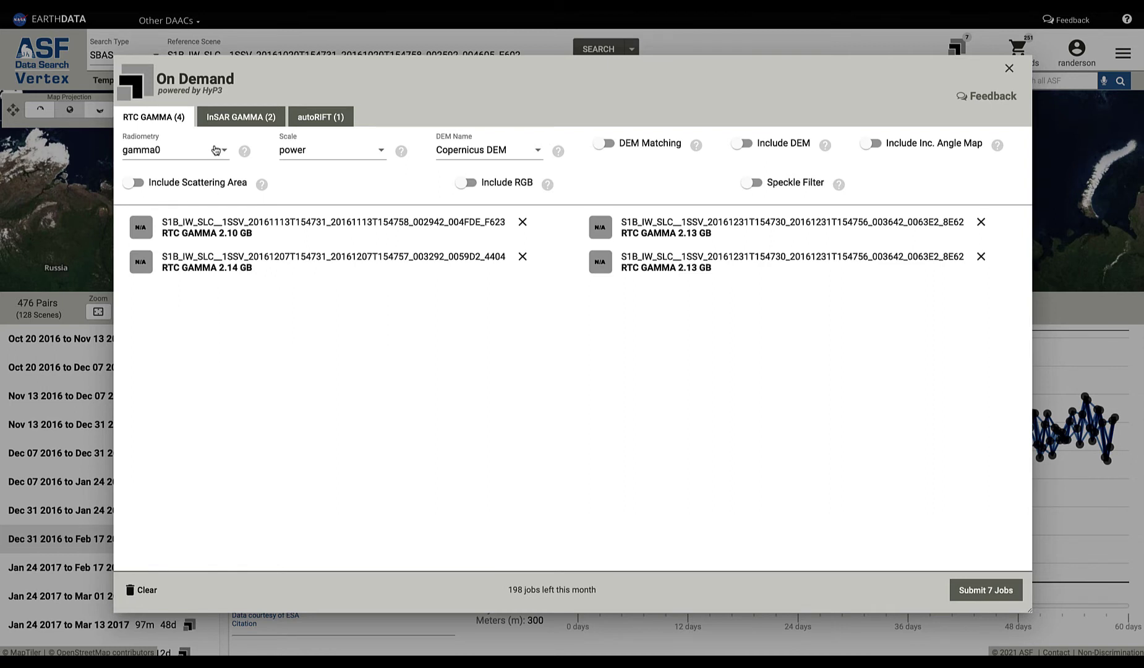
left_click(163, 150)
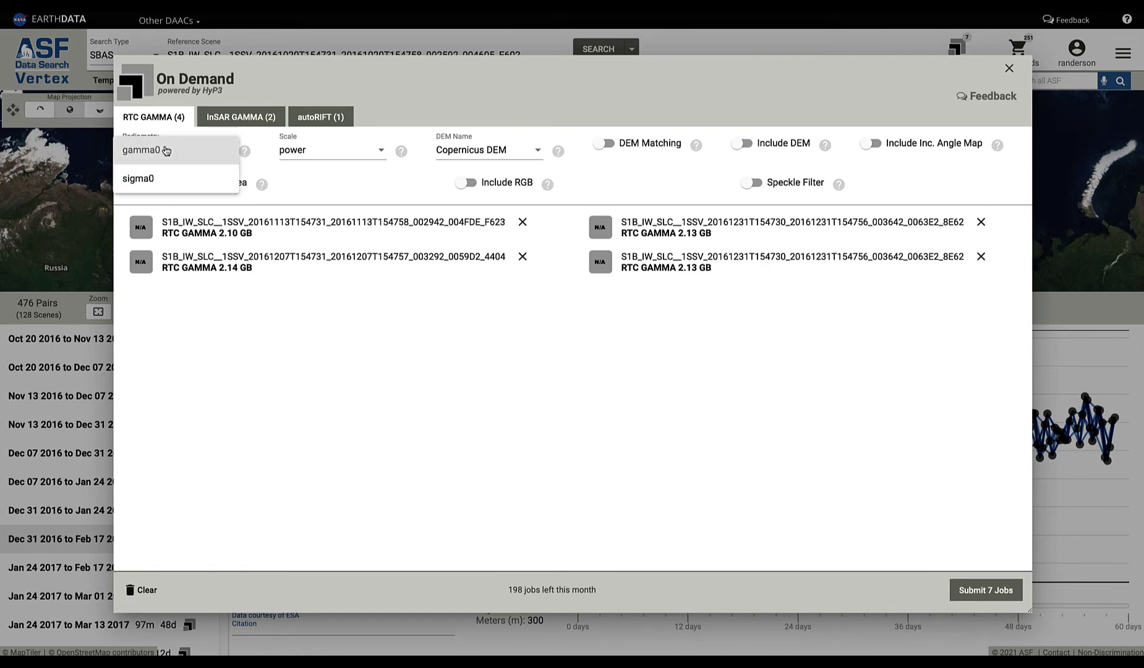
left_click(318, 152)
left_click(319, 153)
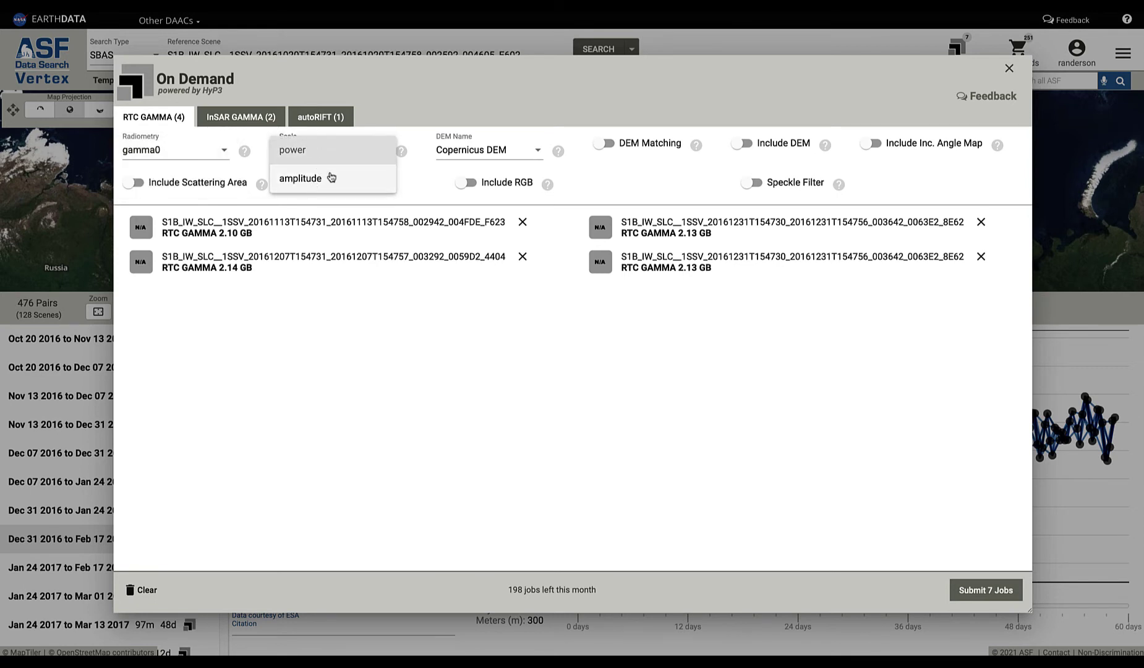
left_click(373, 149)
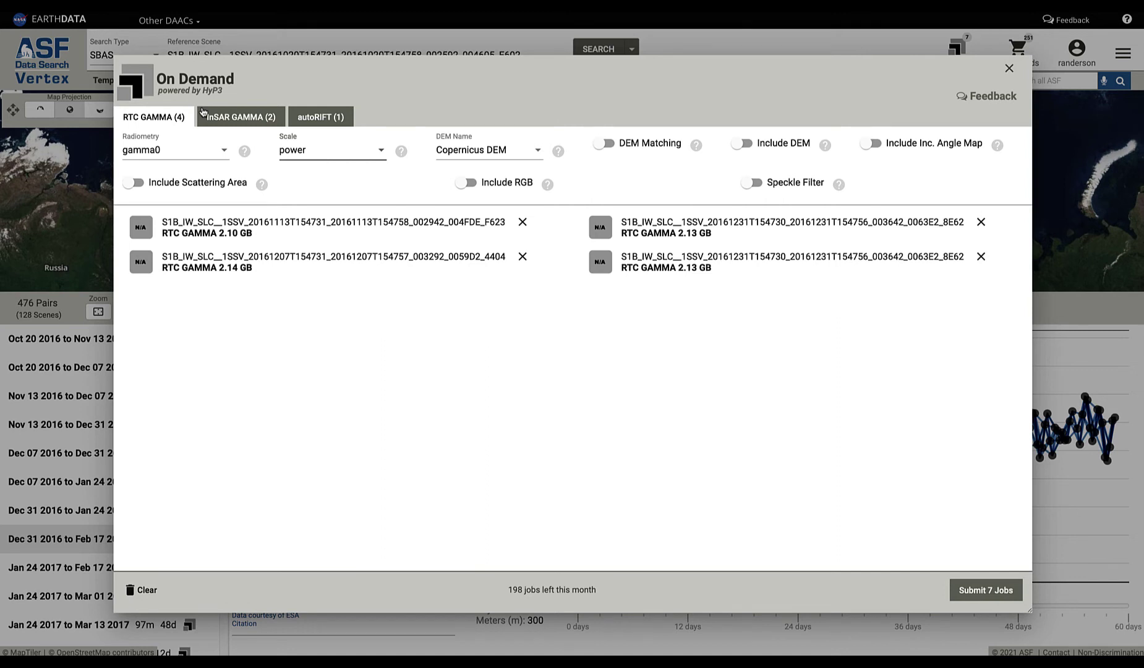
left_click(232, 121)
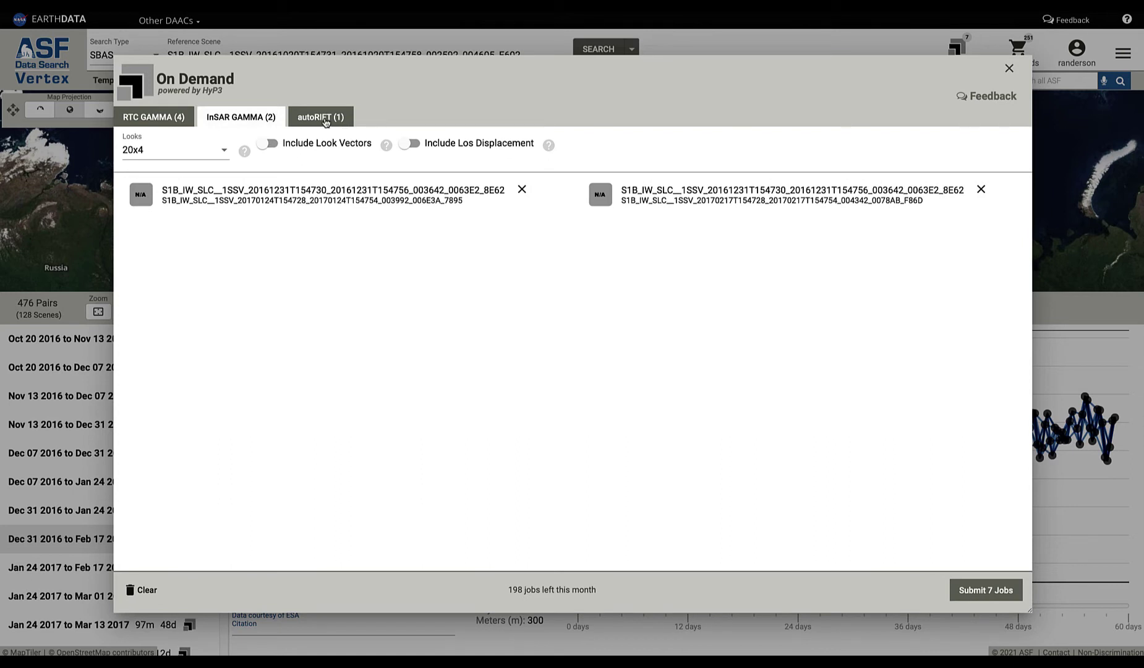
left_click(325, 126)
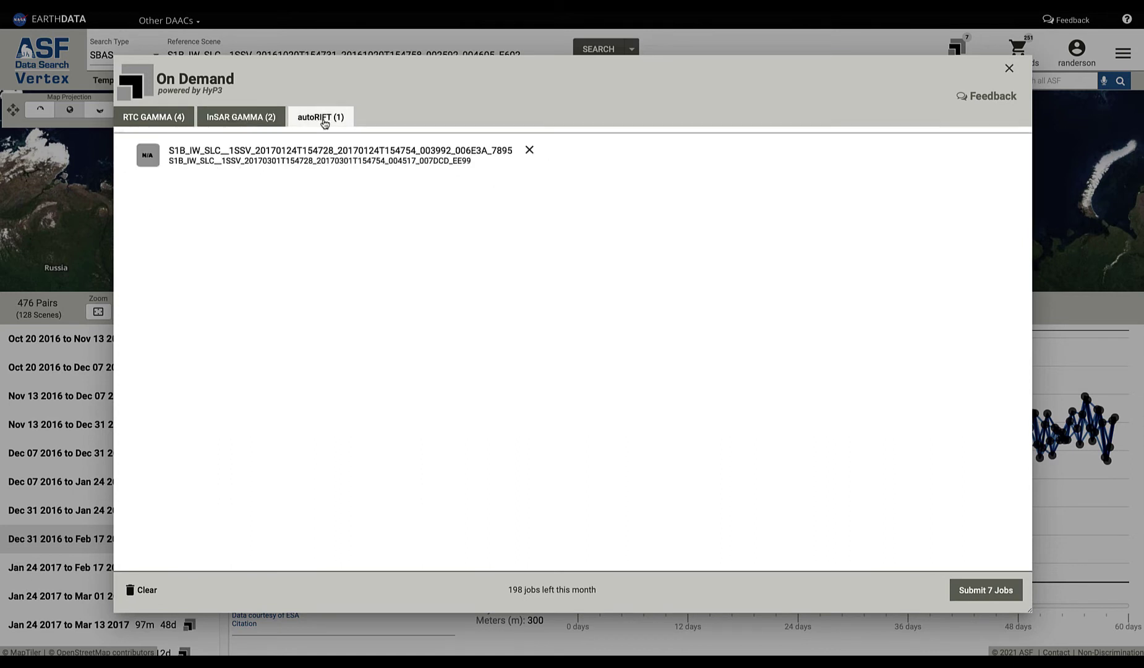
left_click(170, 118)
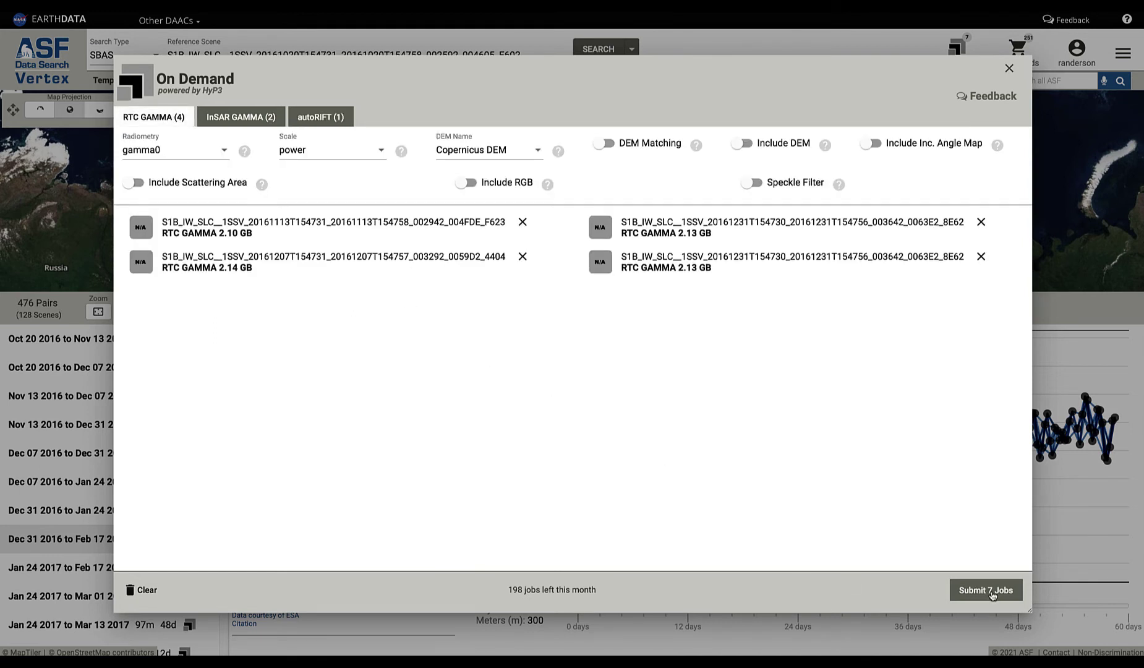
left_click(148, 590)
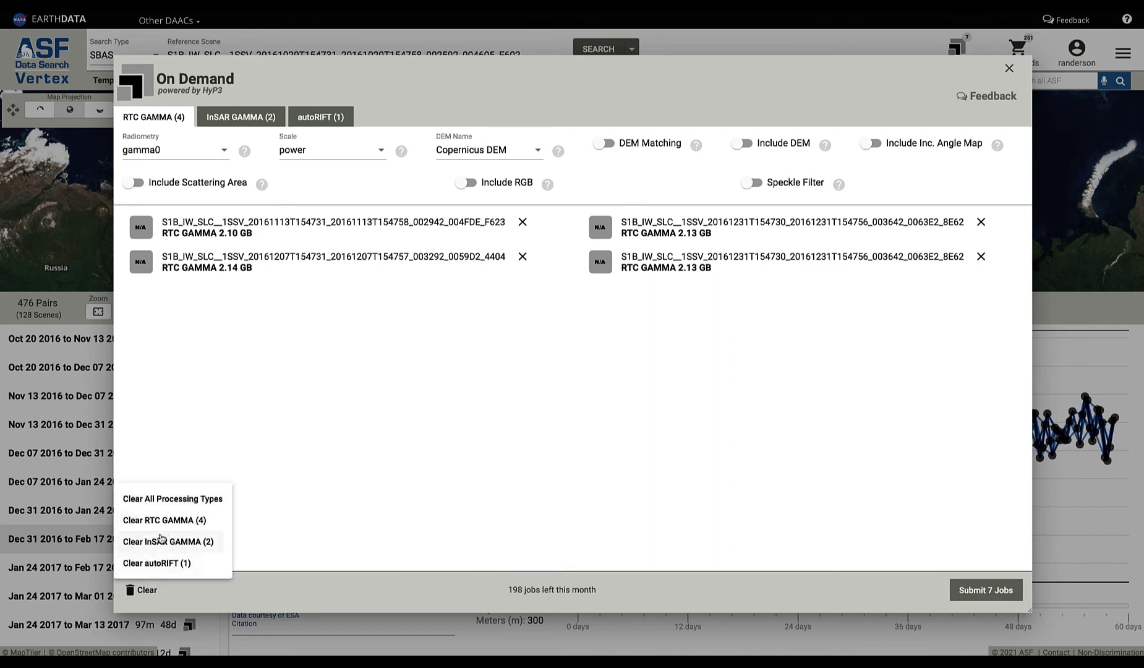
left_click(438, 446)
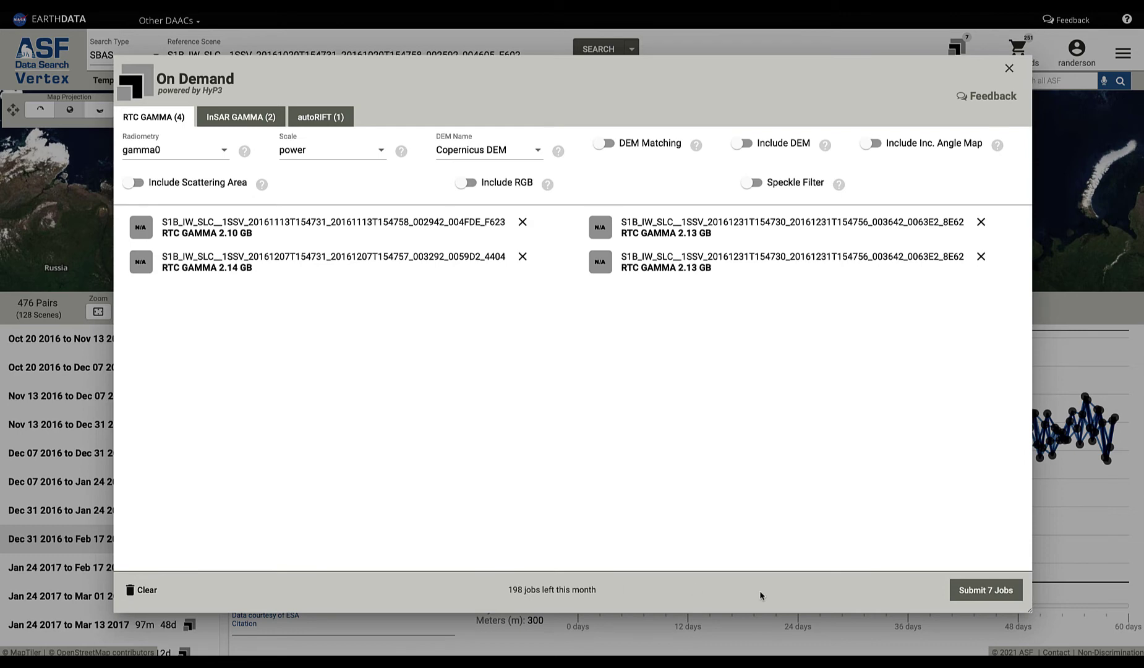
Step: Submit the 7 queued jobs with project name 'Demo1' via the Review Submission dialog
left_click(991, 592)
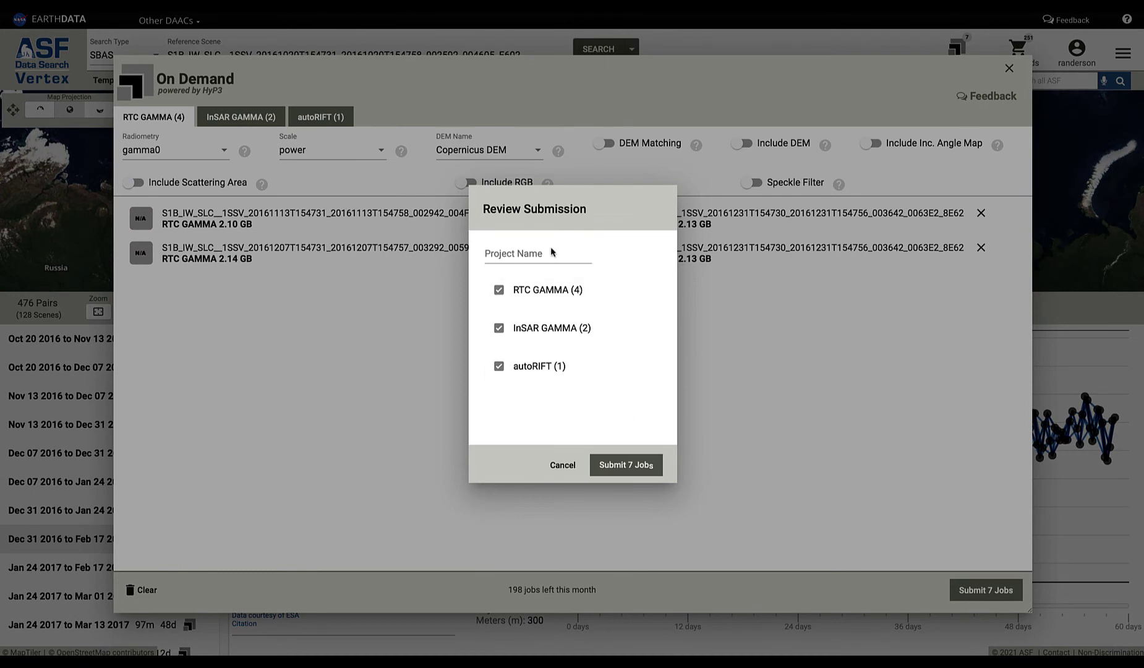
left_click(504, 255)
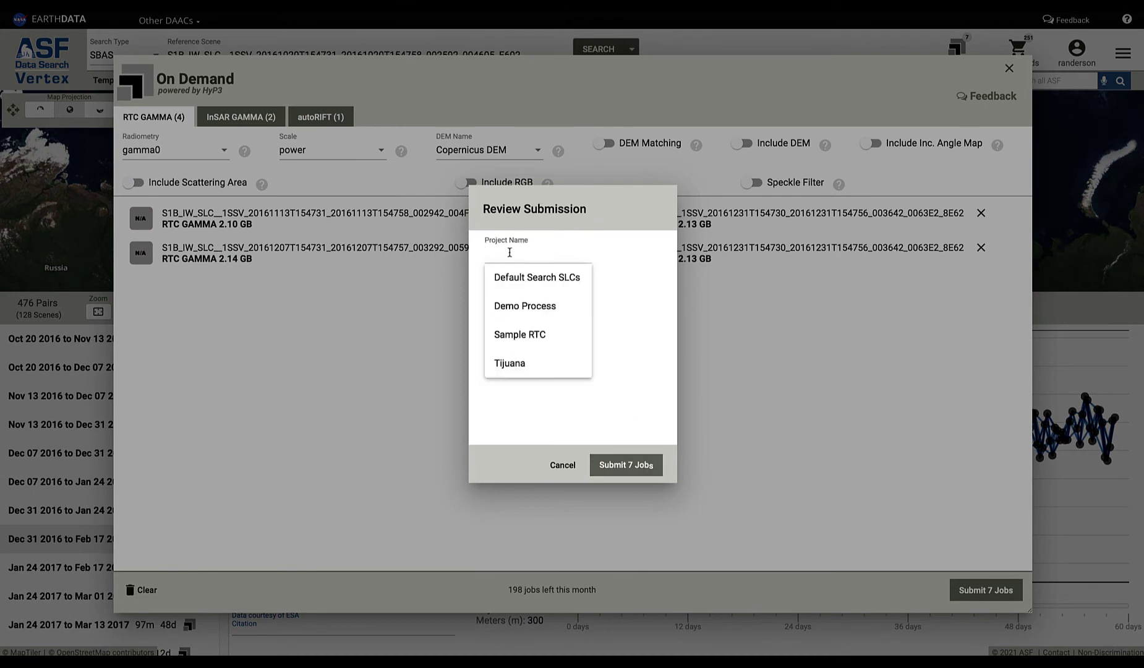
left_click(552, 266)
type("Demo1")
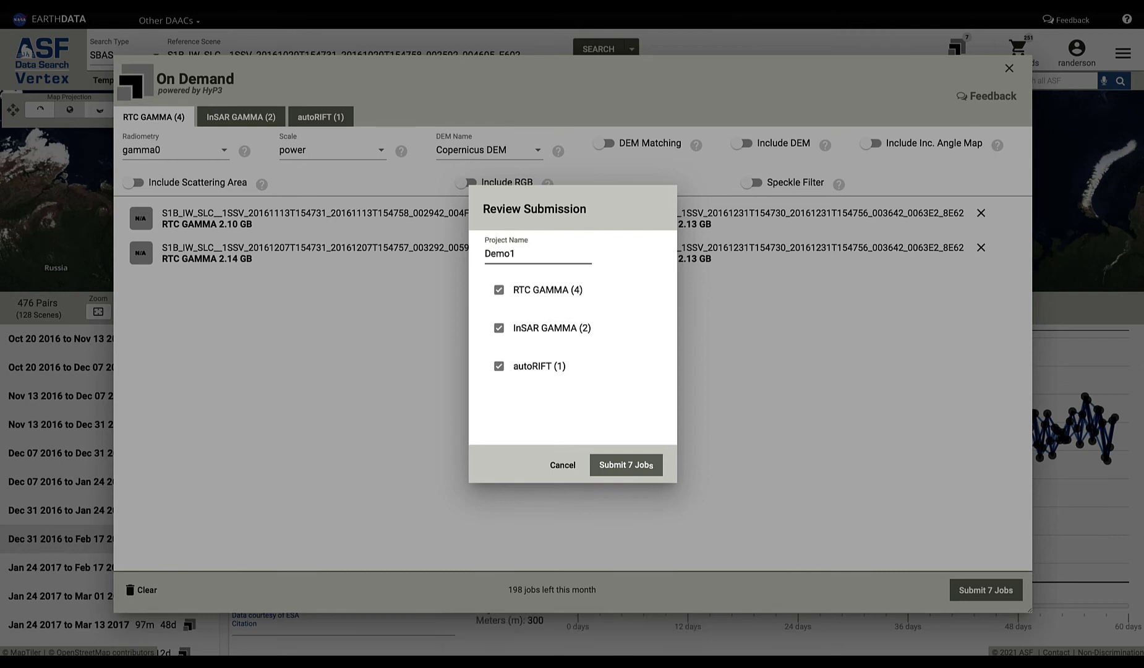
left_click(528, 391)
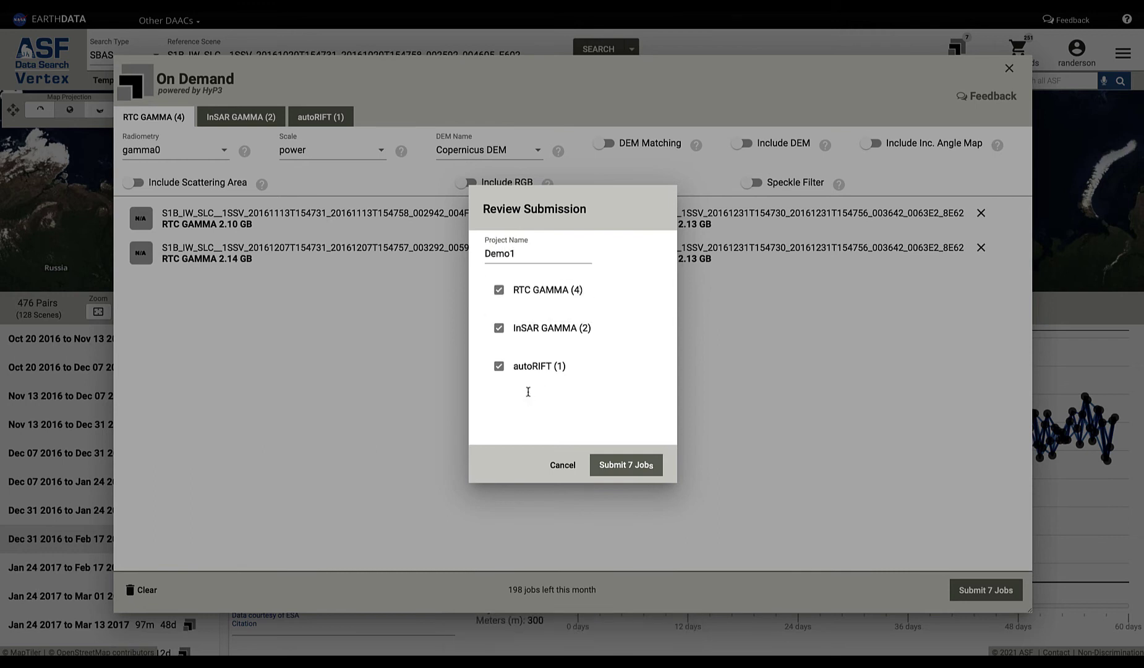
left_click(623, 466)
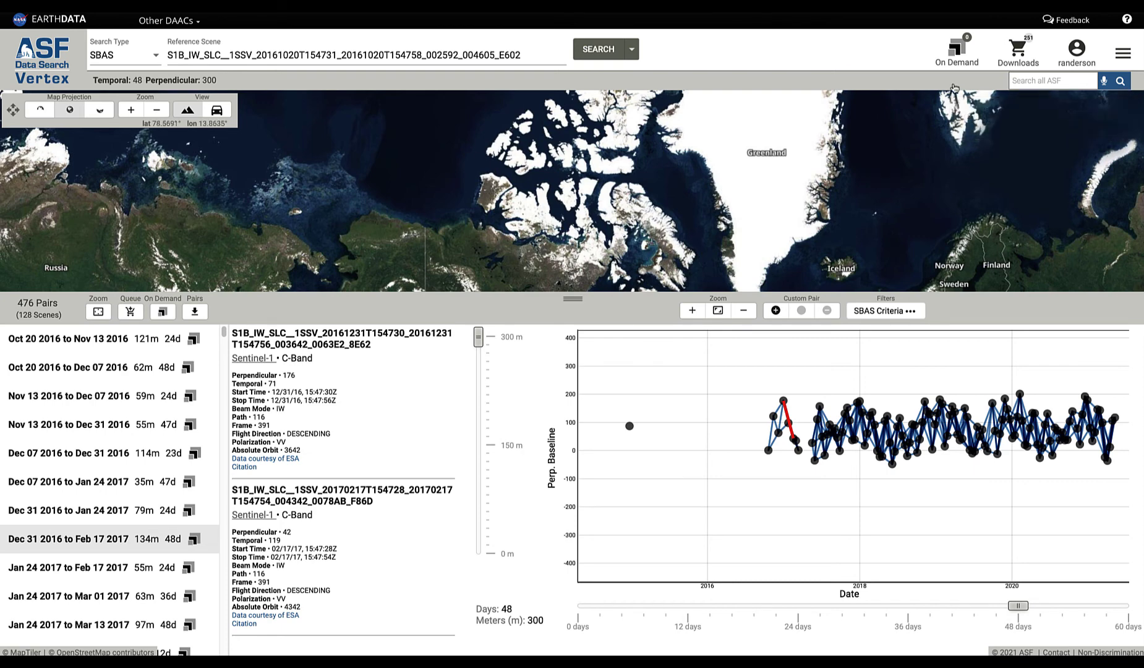
Step: Open Submitted Products, listing 58 products with the new Demo1 jobs marked Pending
left_click(959, 53)
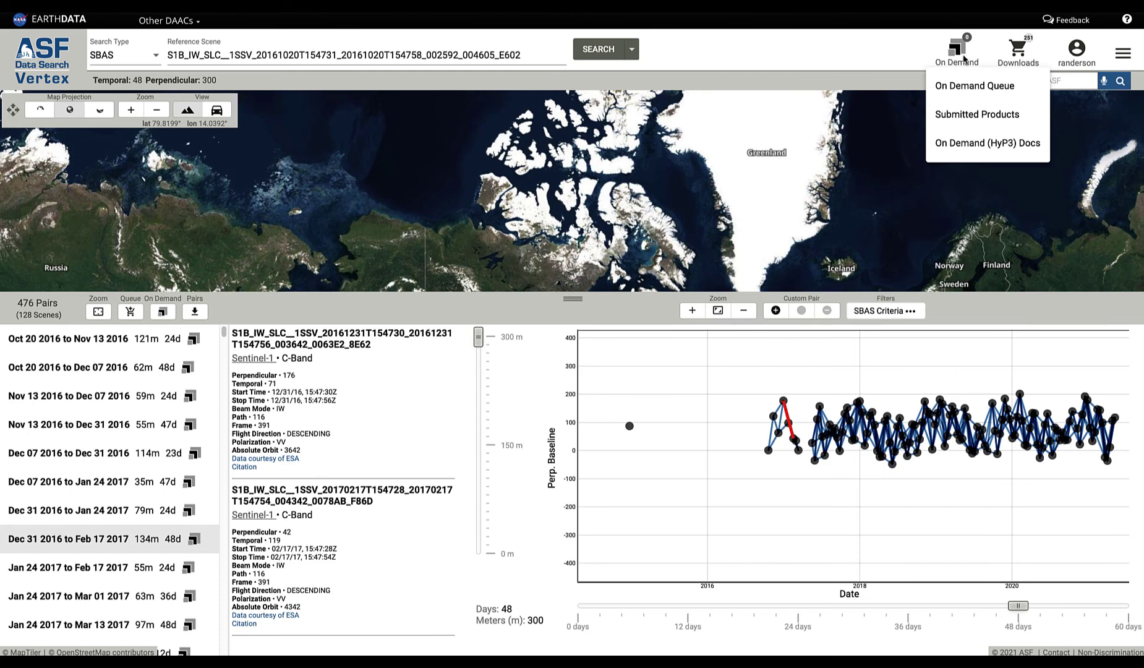
left_click(972, 115)
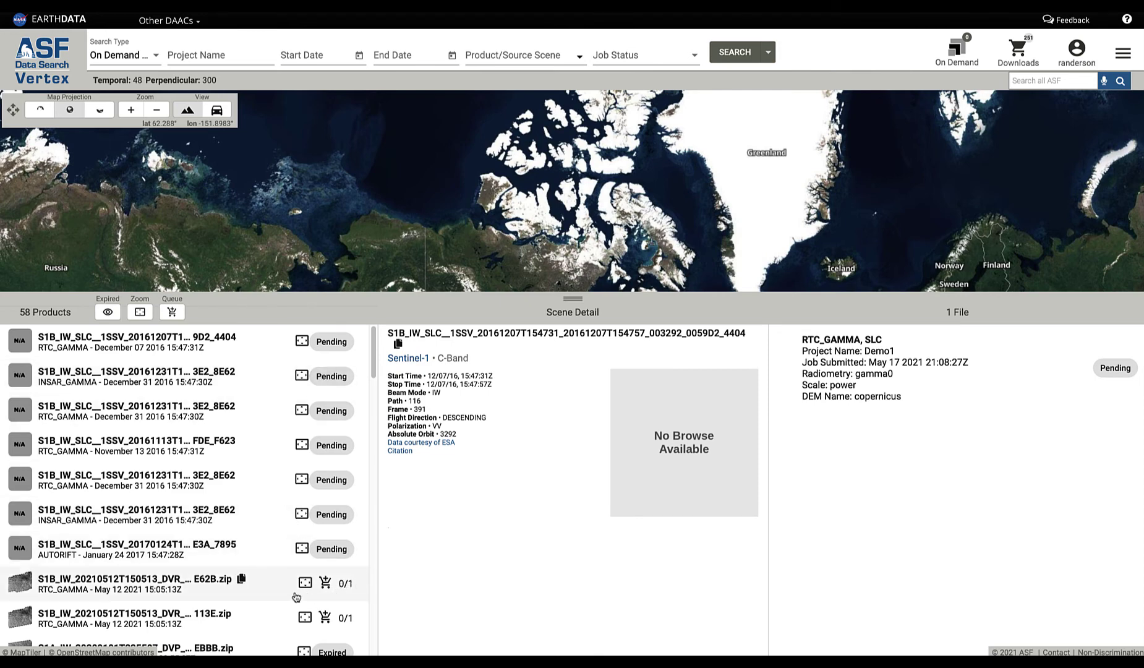
Step: View the details of the E62B.zip and EBBB.zip products, returning to E62B.zip
left_click(234, 588)
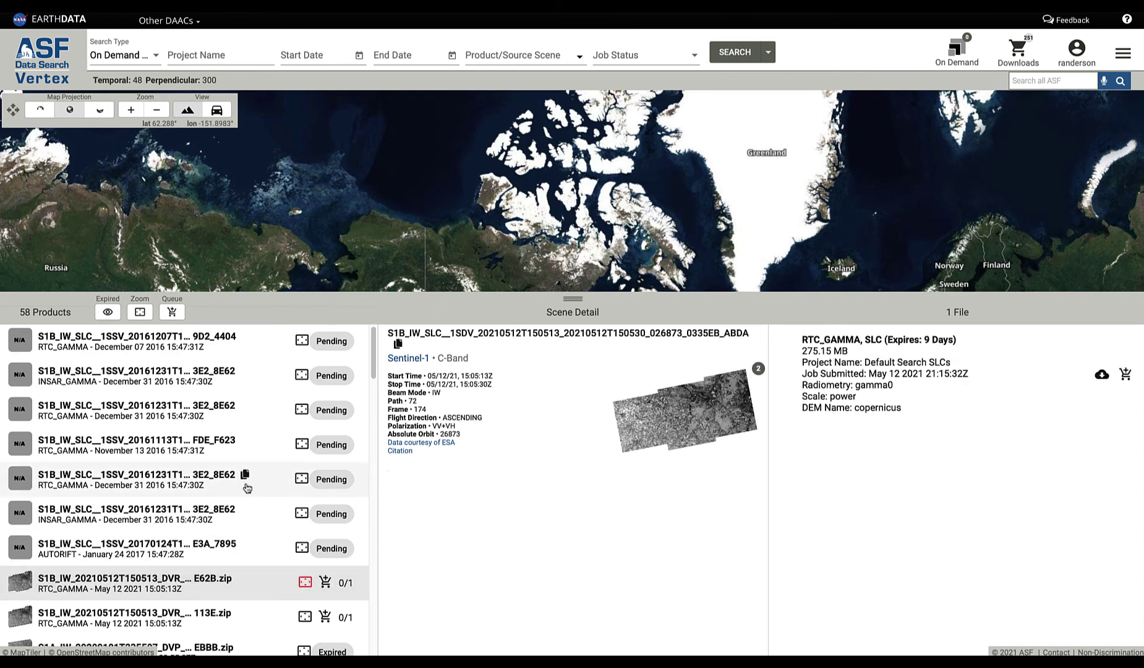
scroll(247, 488, "down", 1)
left_click(213, 645)
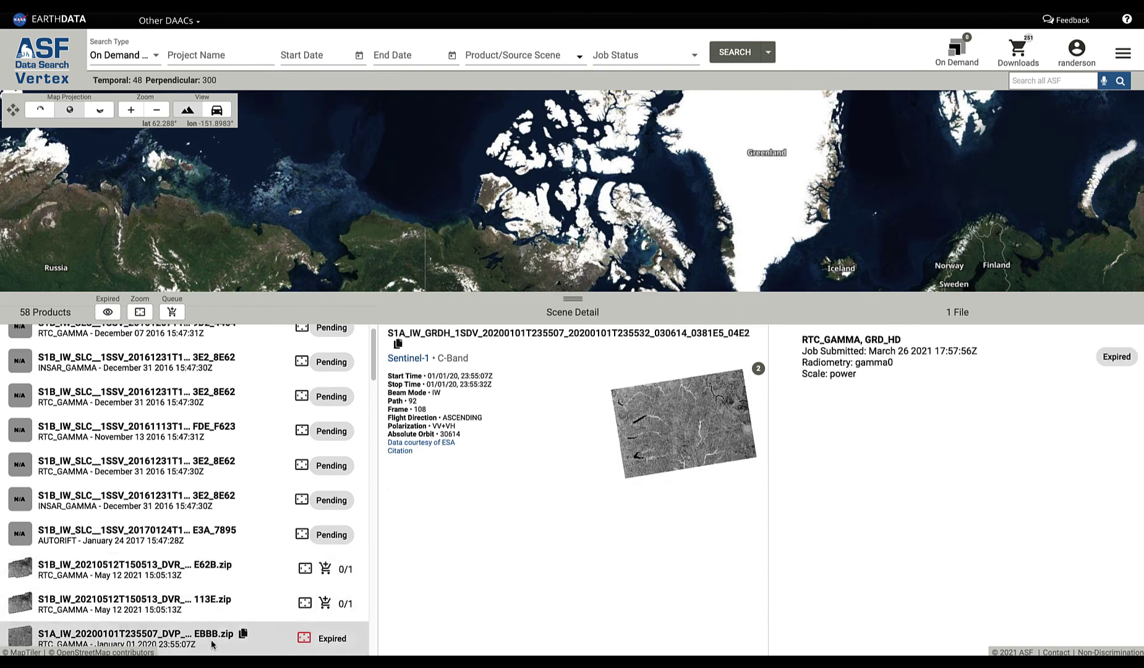
left_click(205, 568)
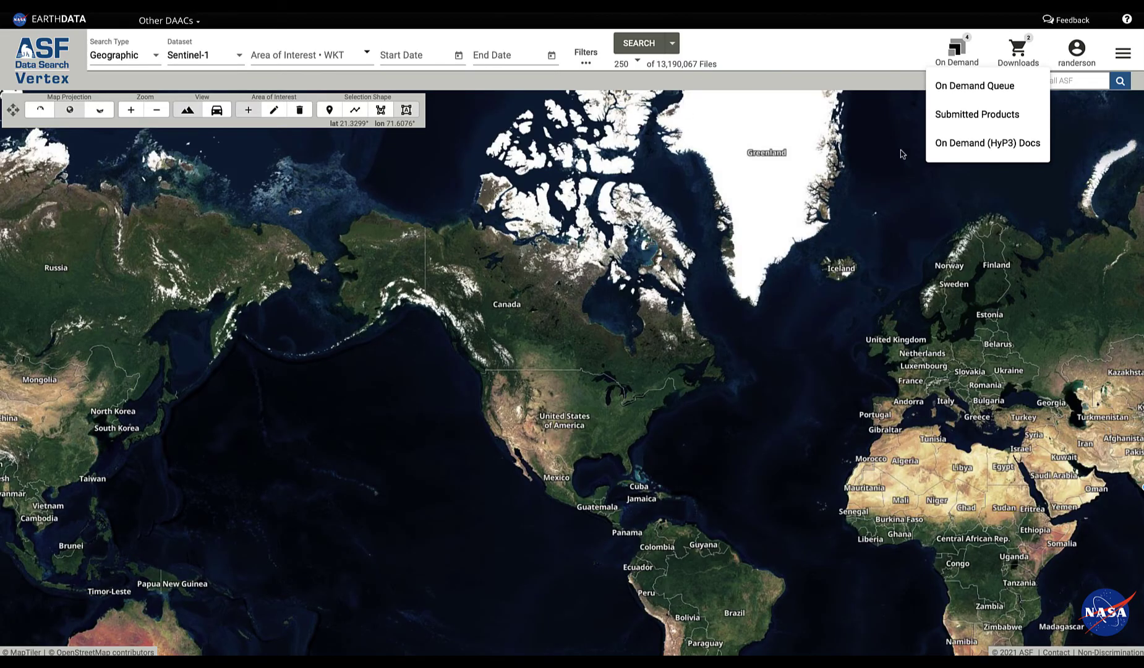
Step: Close the On Demand options and open the main menu with the Vertex and HyP3 user guides
left_click(1121, 60)
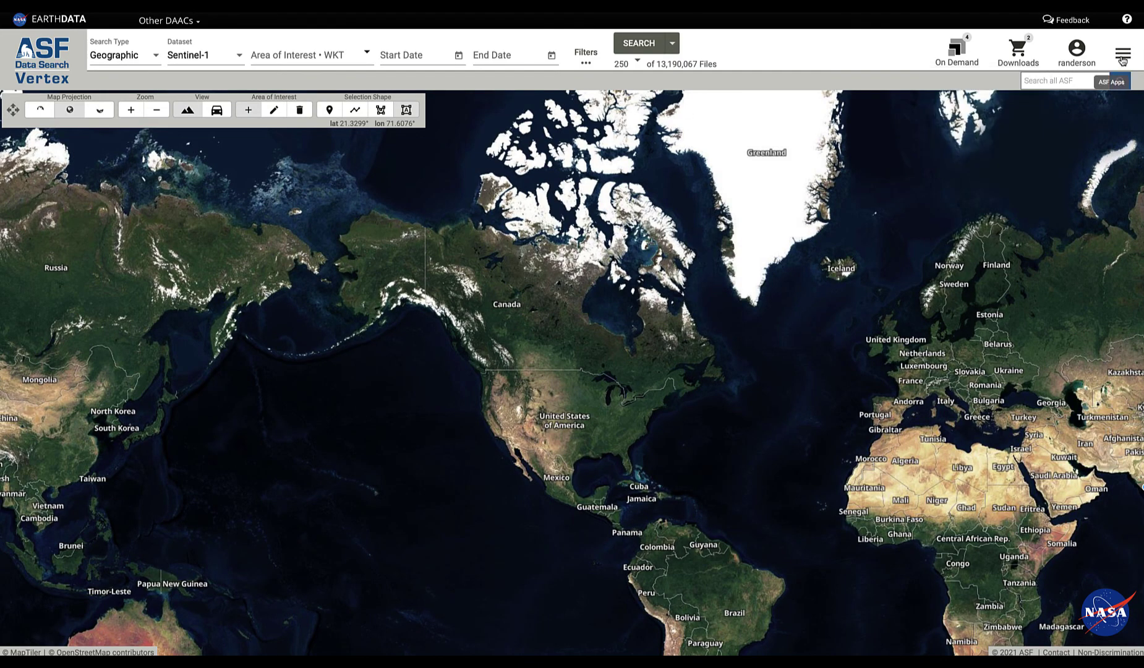
left_click(1121, 56)
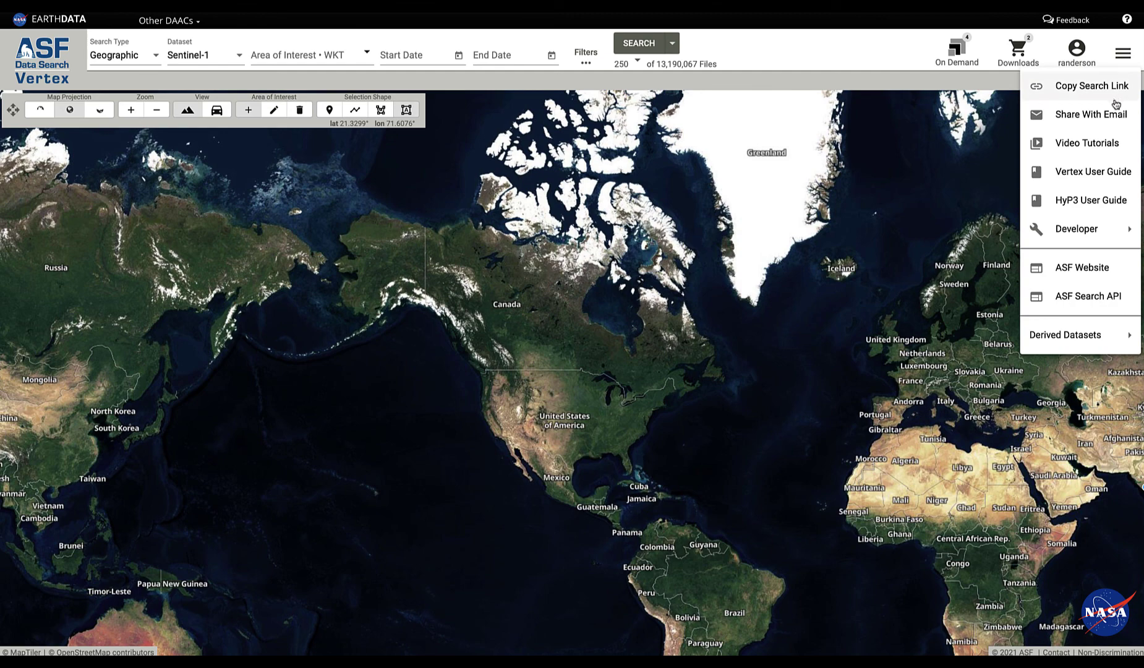